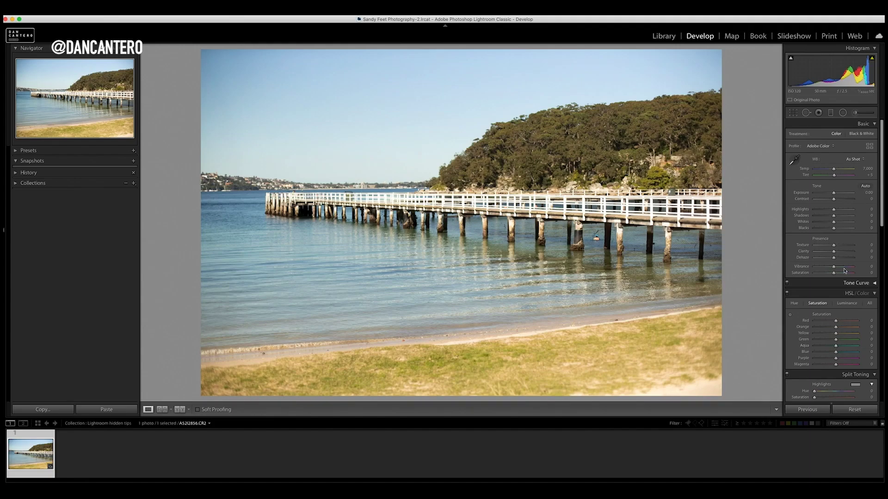
Try exaggerated Tone and Presence adjustments such as Exposure +0.95, Clarity +63 and Dehaze +66, and reset all of the photo's adjustments
drag(833, 192, 832, 266)
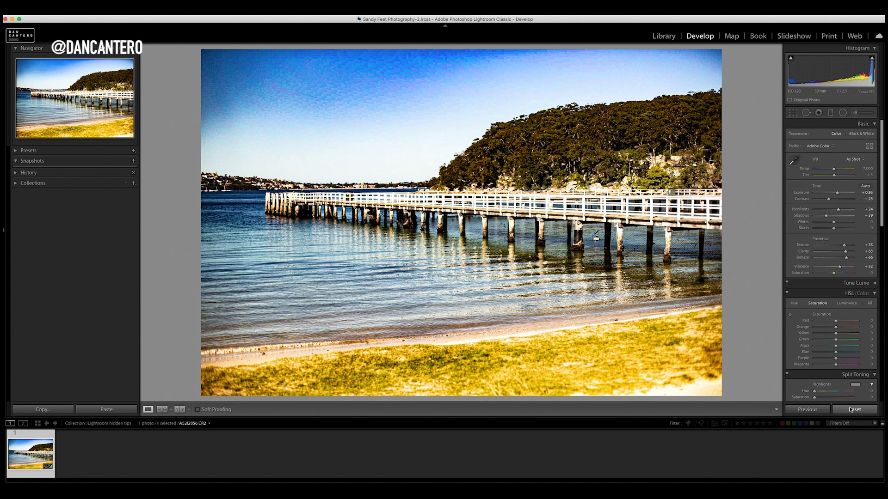
click(851, 410)
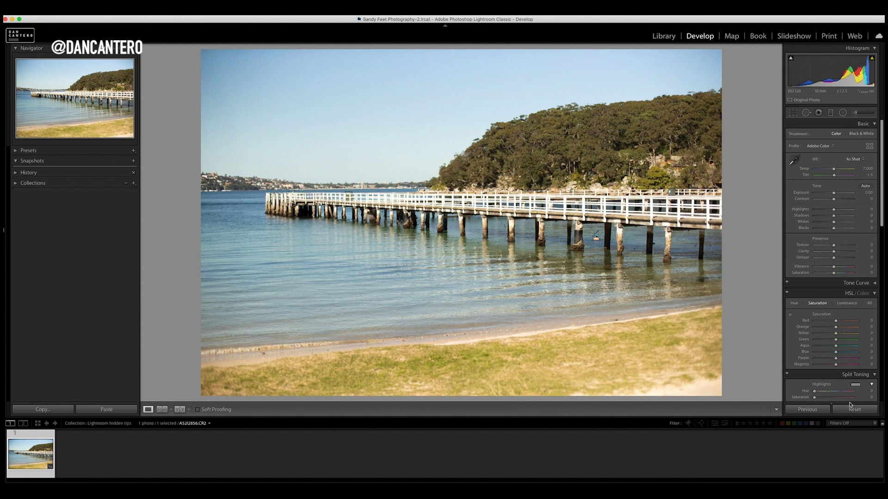
Adjust the photo to Exposure −0.35, Contrast +27, Highlights −12, Shadows +31, Whites +11 and Clarity +8
drag(833, 193, 836, 222)
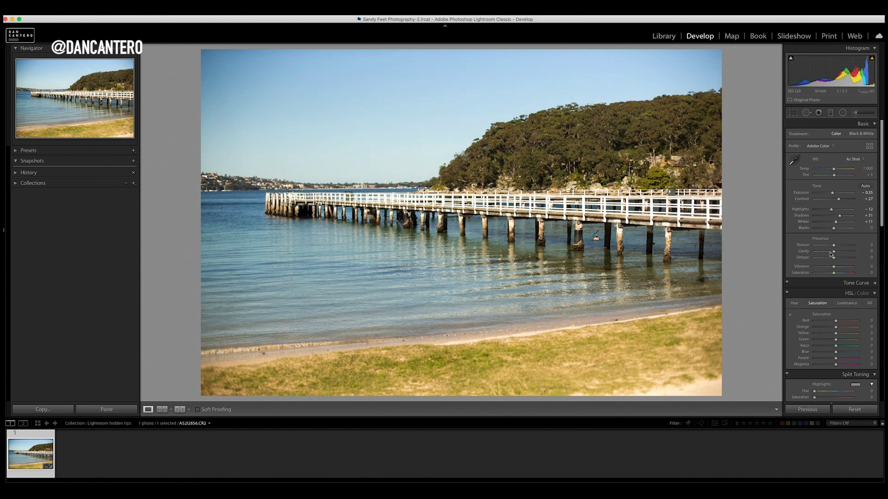
drag(835, 253, 837, 253)
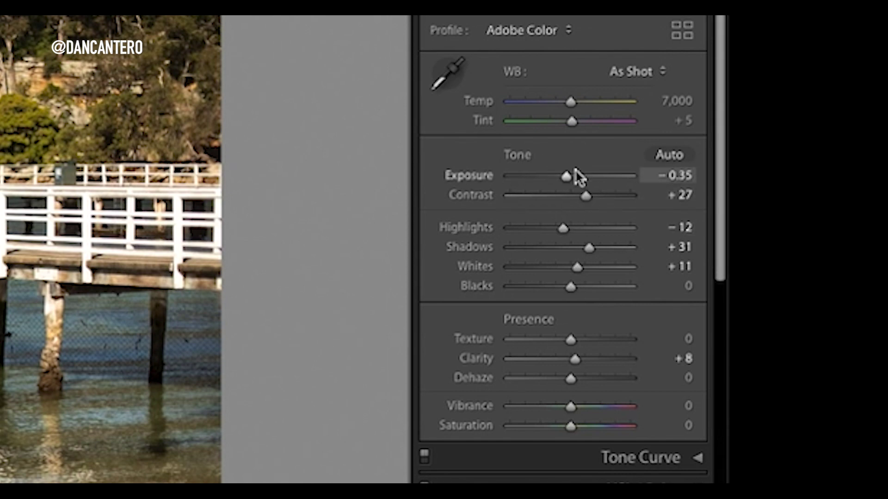
Try Texture +40, Clarity −51, Dehaze +59, Vibrance −57 and Saturation +33, and reset only the Presence group
drag(572, 340, 605, 379)
drag(571, 406, 591, 426)
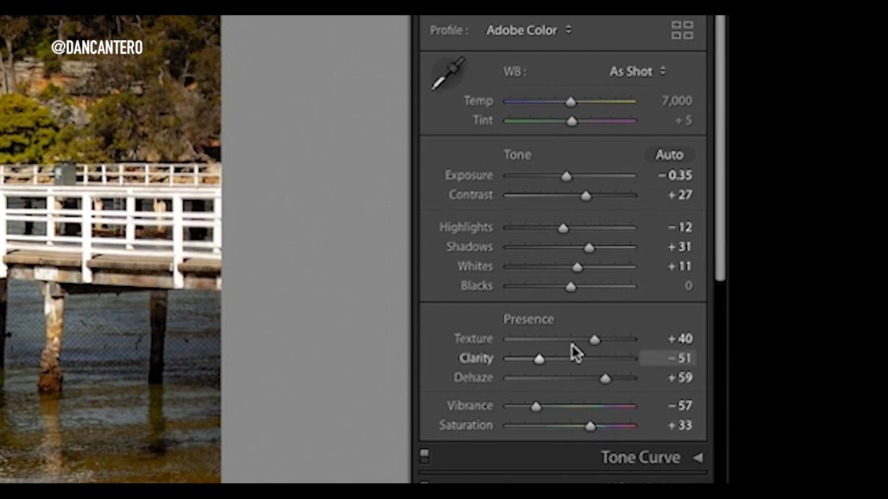
key(alt)
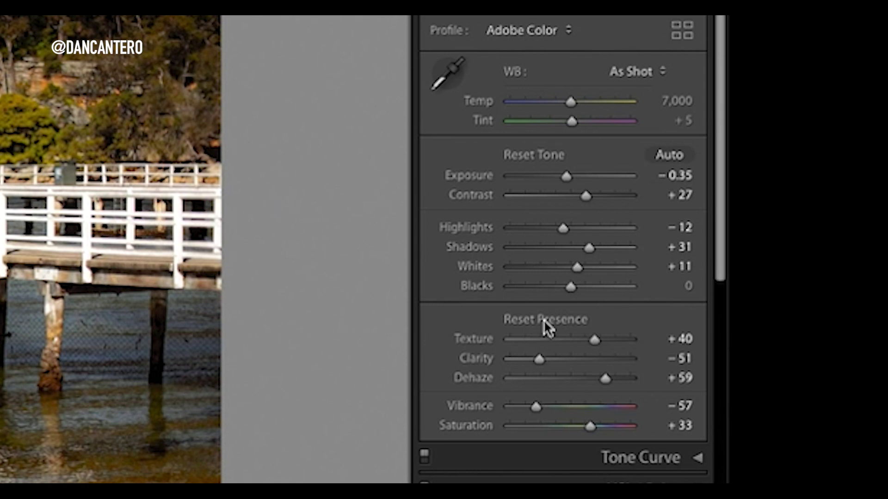
alt+click(545, 320)
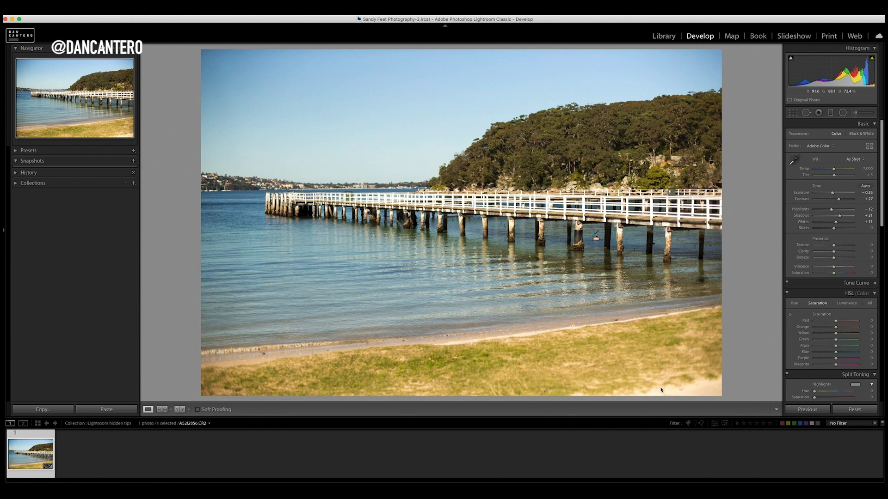
View the photo with dimmed and blacked-out surroundings, restore the lights, and hide and restore the side panels
key(l)
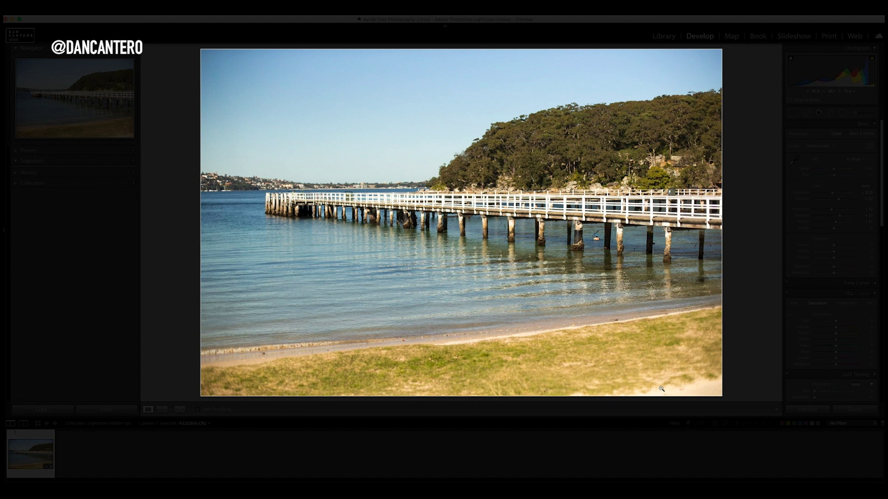
key(l)
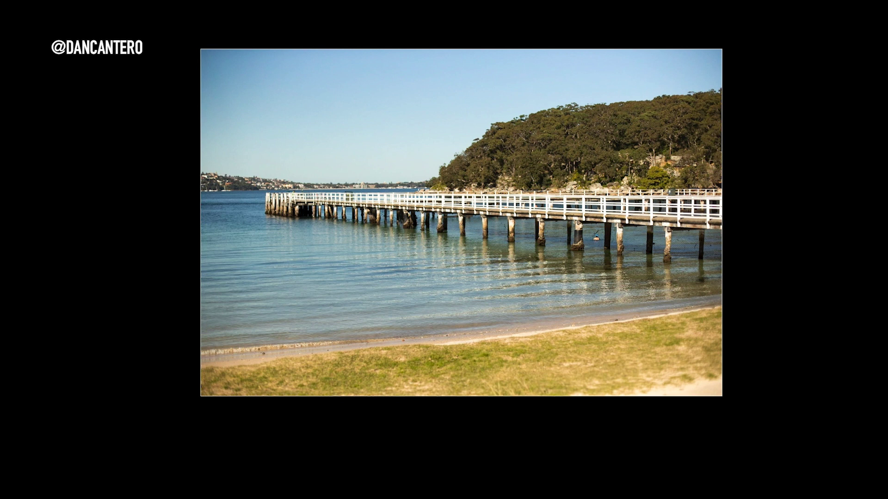
key(l)
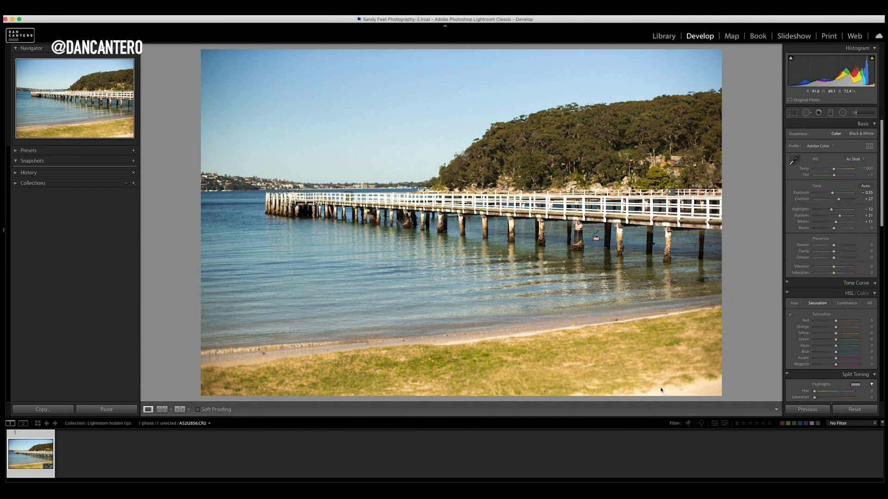
key(Tab)
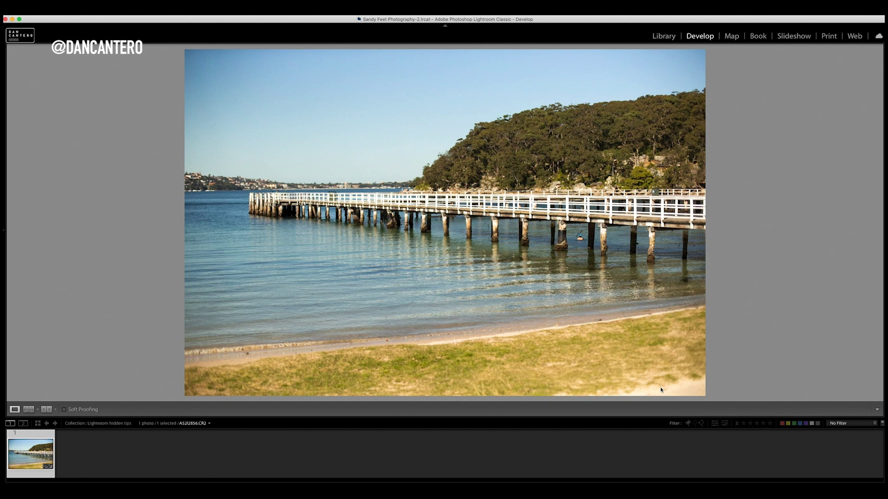
key(Tab)
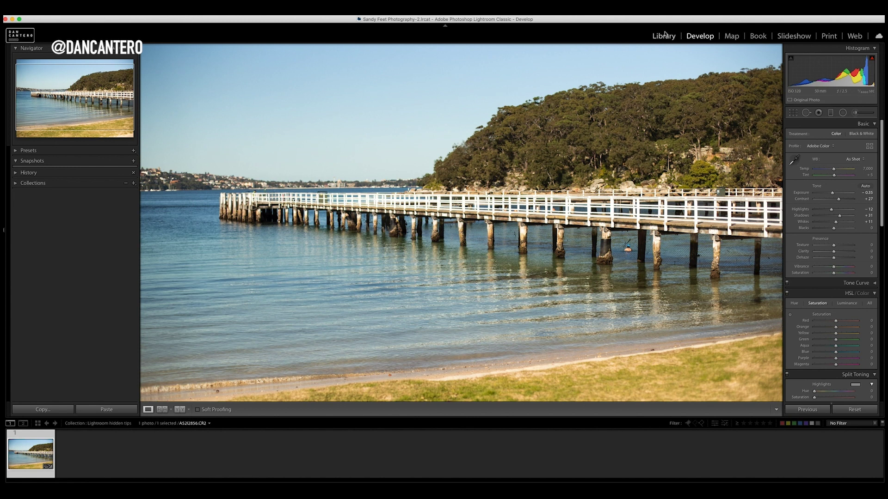
Reset the adjustment brush effects and brush an exposure adjustment of 0.89 over the cluster of dark pilings under the pier
click(856, 113)
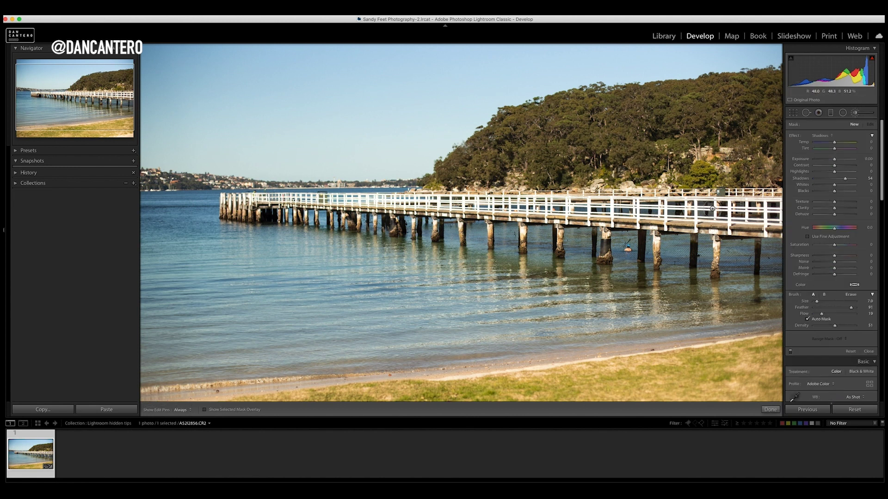
alt+click(792, 136)
click(827, 137)
click(830, 122)
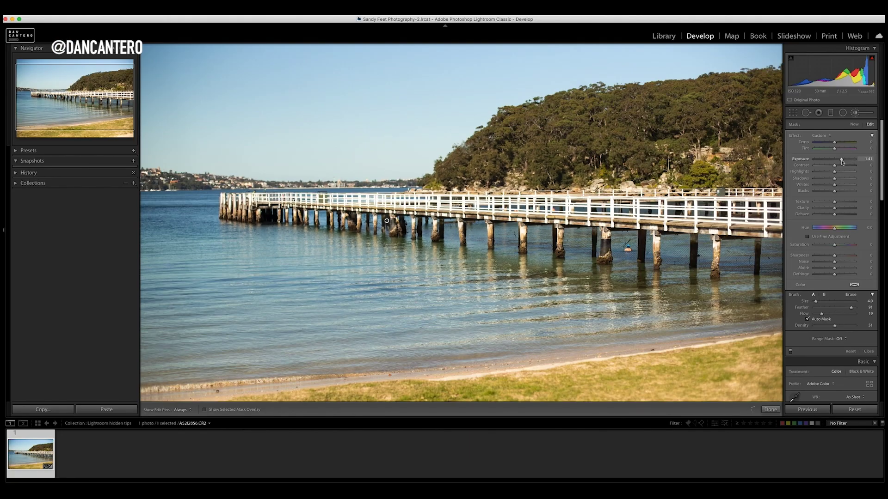
drag(842, 162, 840, 162)
Show the selected mask overlay and extend the exposure mask over another dark piling further along the pier
key(o)
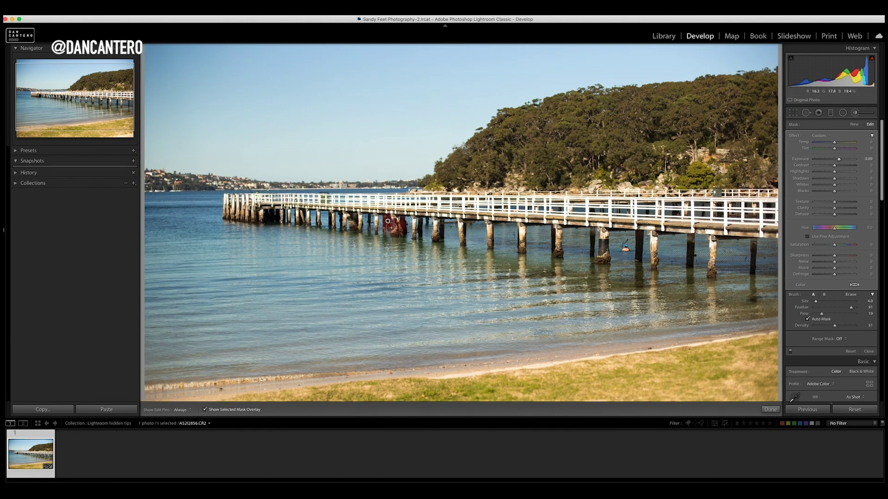
key(z)
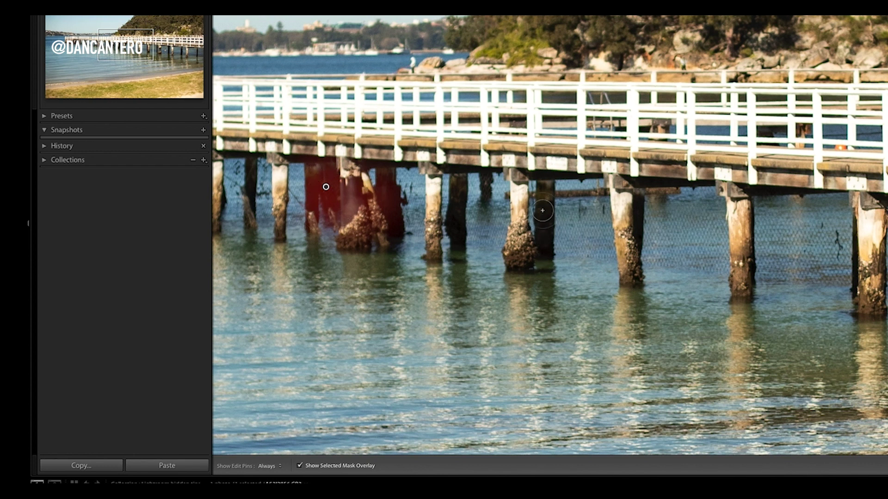
mouse_move(541, 213)
mouse_down()
mouse_move(548, 195)
mouse_move(544, 251)
mouse_move(545, 189)
mouse_move(542, 262)
mouse_move(548, 175)
mouse_move(540, 242)
mouse_up()
Toggle the edit pin and the mask overlay to compare the masked pilings, leaving the overlay hidden
key(h)
key(h)
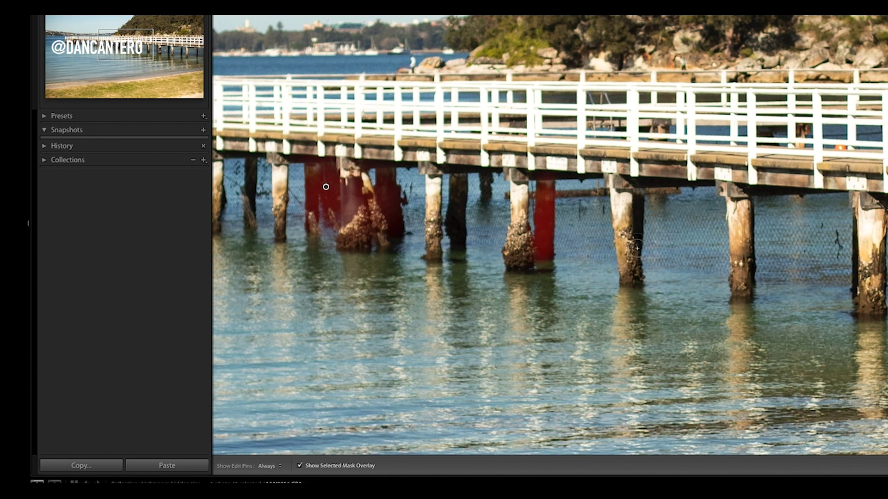
key(o)
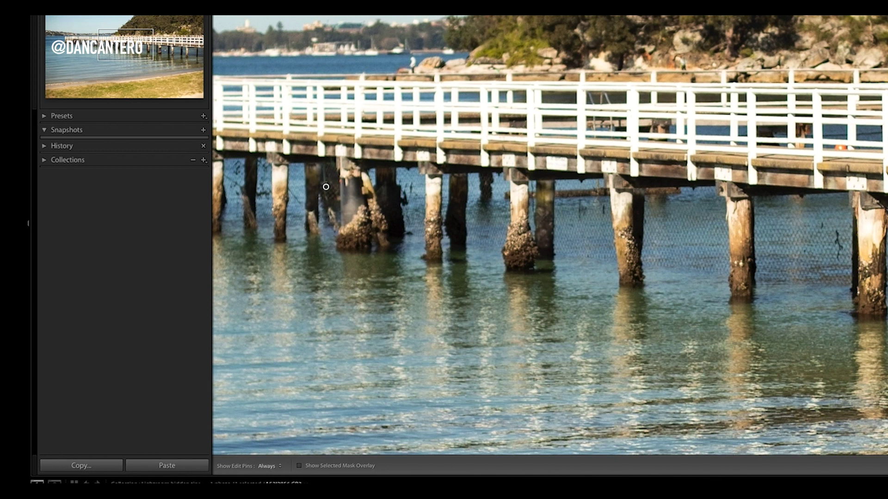
key(o)
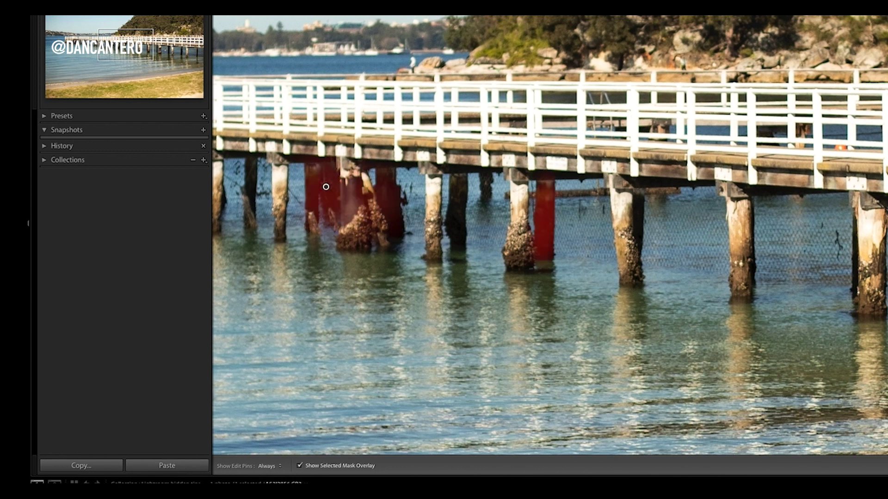
key(o)
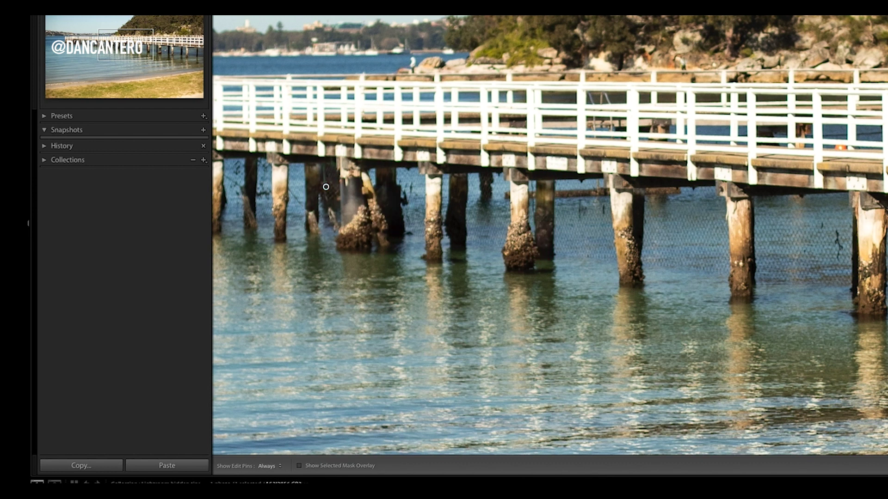
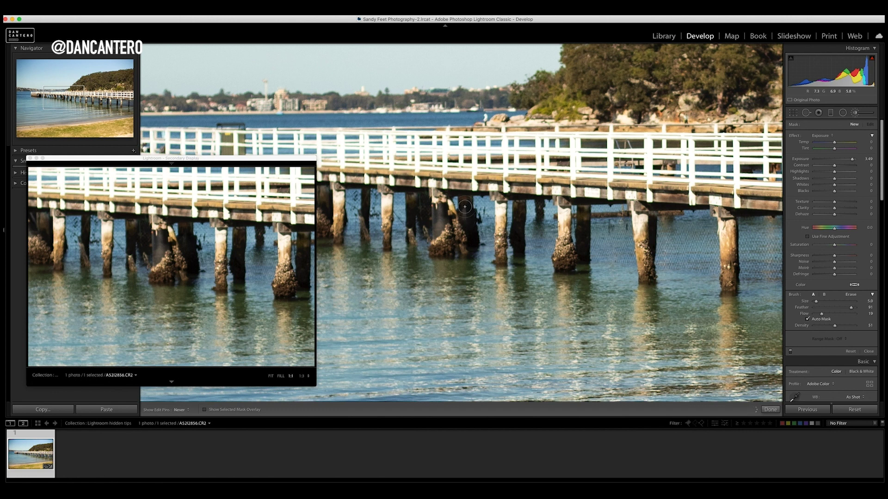
Brush an exposure adjustment of 3.49 over the dark piling beside the barnacled post, with the mask overlay and edit pin shown
drag(465, 207, 465, 216)
key(o)
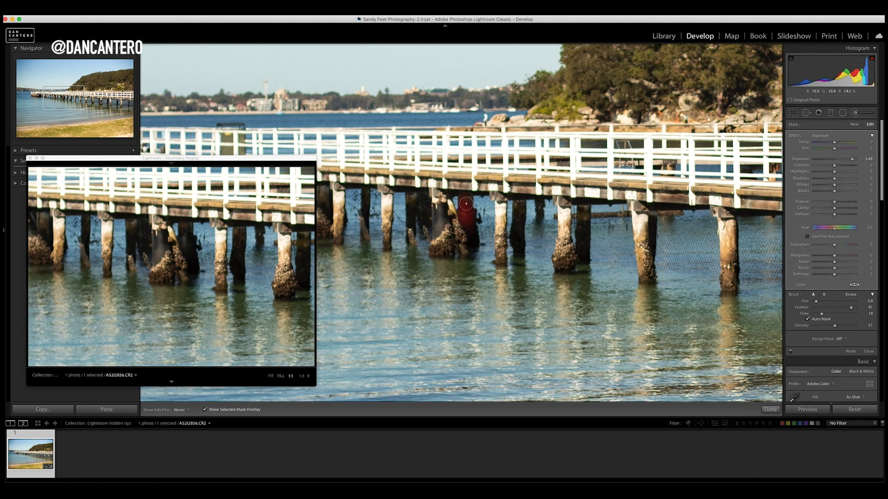
mouse_move(466, 219)
mouse_down()
mouse_move(472, 240)
mouse_move(472, 221)
mouse_up()
key(h)
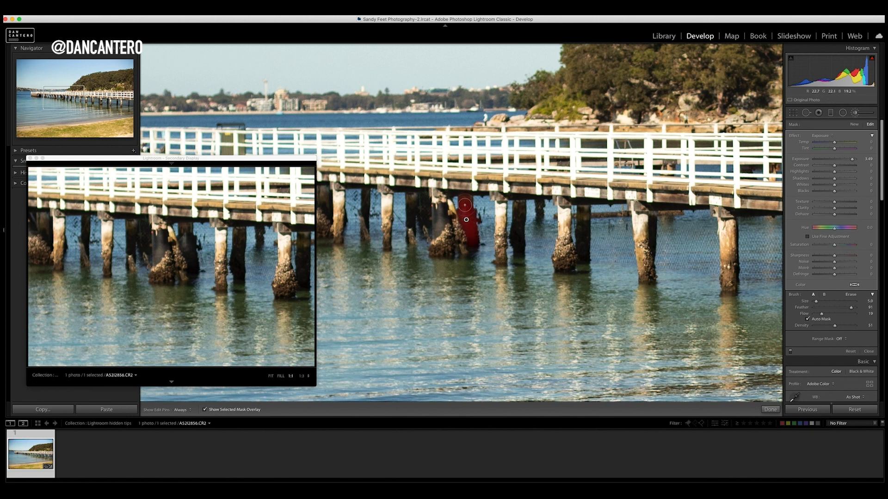
Hide the edit pin, extend the exposure mask over the next dark piling, and show the pin again
key(h)
key(h)
mouse_move(466, 220)
mouse_down()
mouse_move(465, 200)
mouse_move(450, 221)
mouse_up()
mouse_move(518, 208)
mouse_down()
mouse_move(516, 245)
mouse_move(520, 203)
mouse_move(517, 245)
mouse_move(519, 206)
mouse_move(517, 240)
mouse_move(517, 221)
mouse_up()
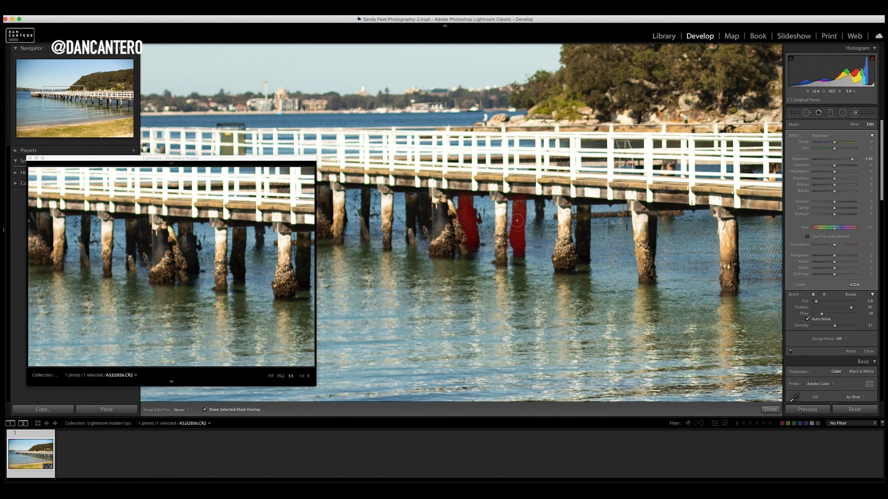
key(h)
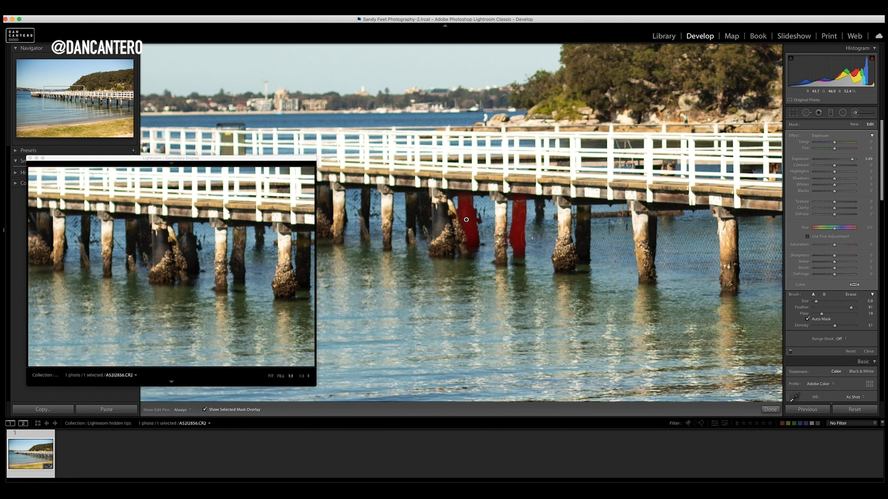
key(alt)
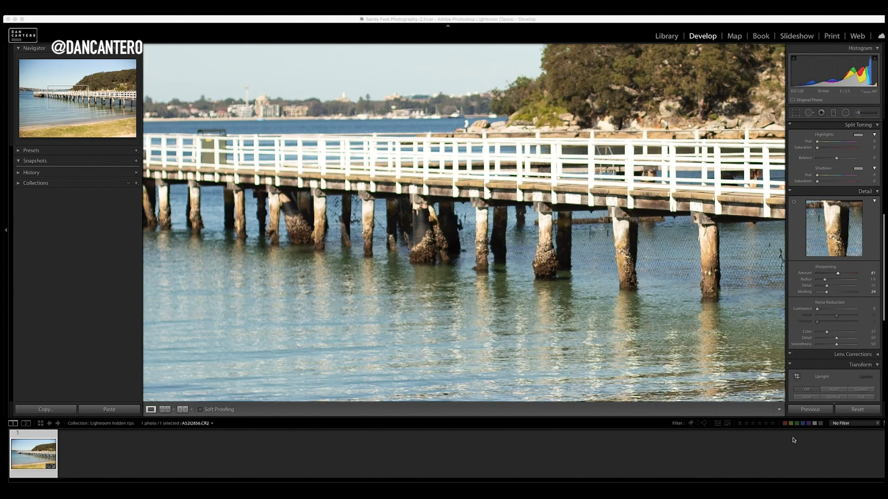
Try raising the photo's Exposure to +0.75 and +0.50, and reset the Exposure slider to its default
scroll(840, 302, up, 5)
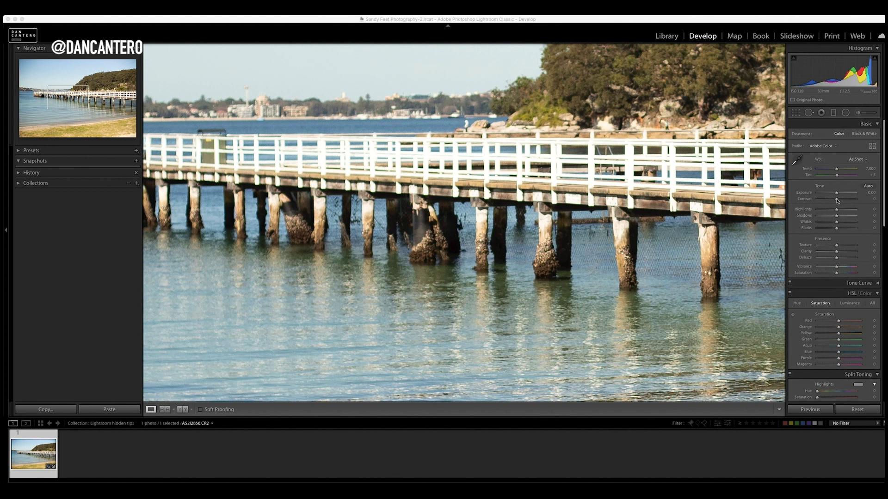
drag(836, 195, 839, 194)
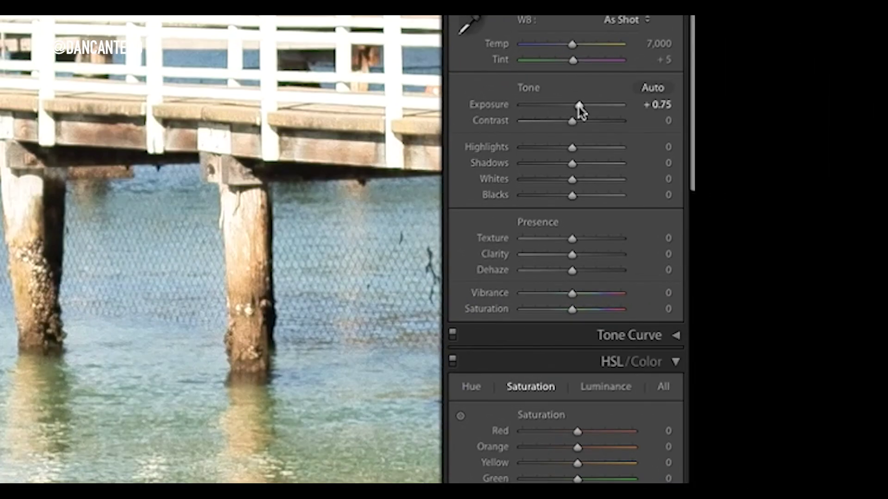
drag(579, 106, 576, 106)
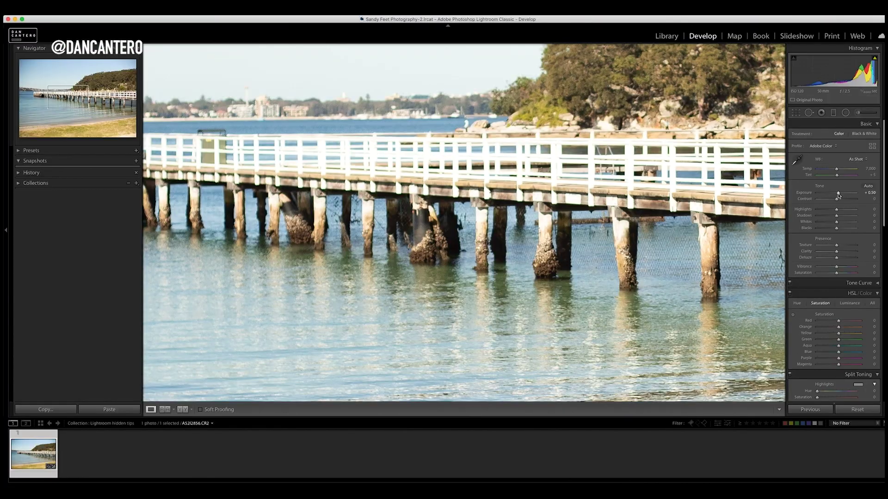
double_click(839, 195)
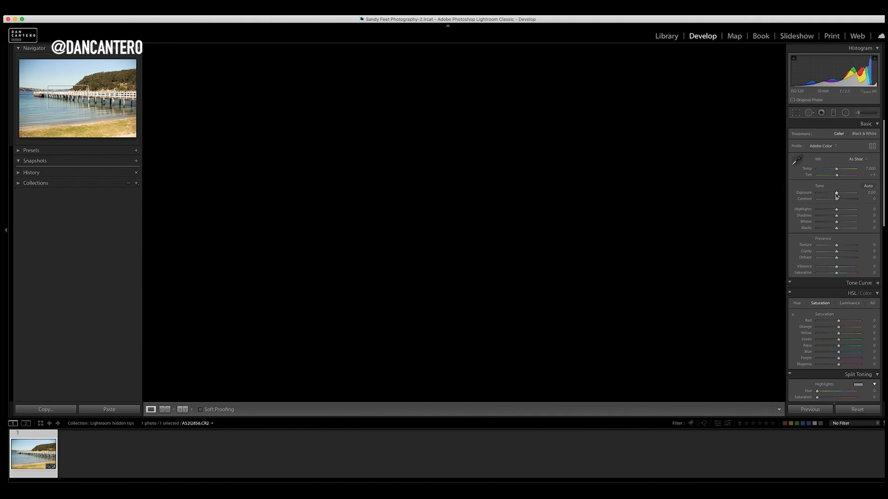
Check highlight clipping in the clipping preview with Exposure at +1.70, and lower Exposure to −0.50
drag(836, 195, 843, 195)
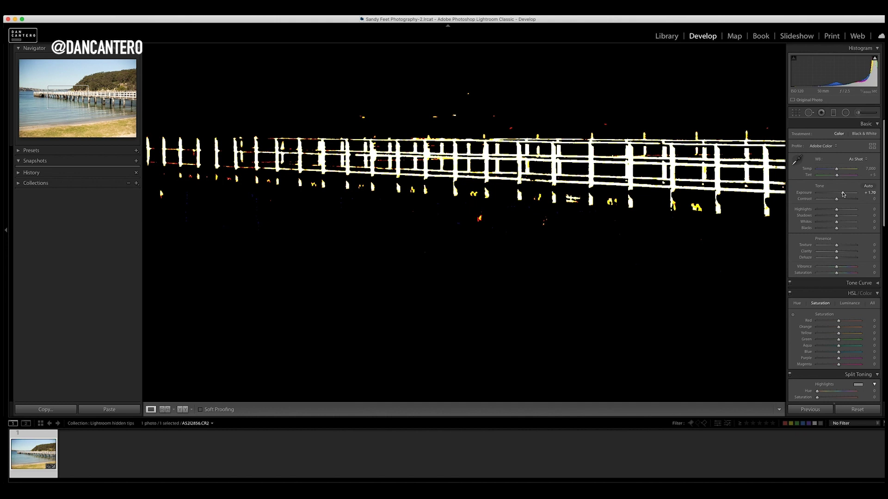
drag(842, 195, 843, 195)
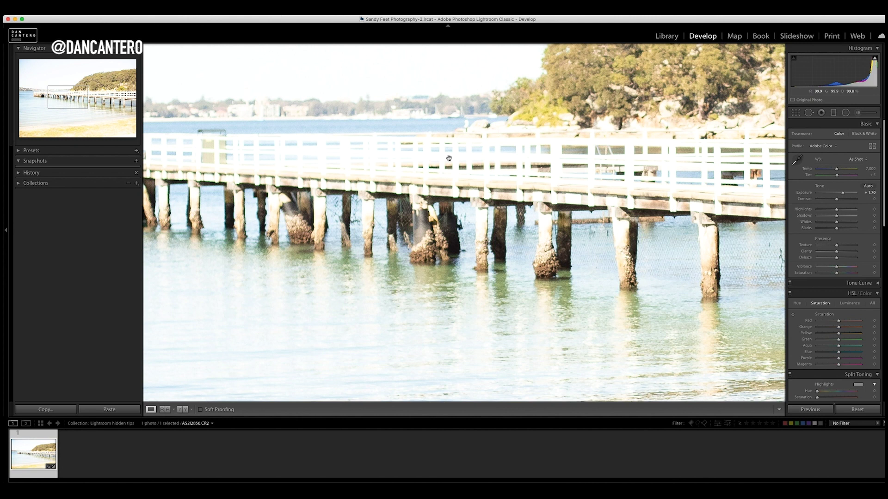
key(alt)
drag(842, 195, 835, 196)
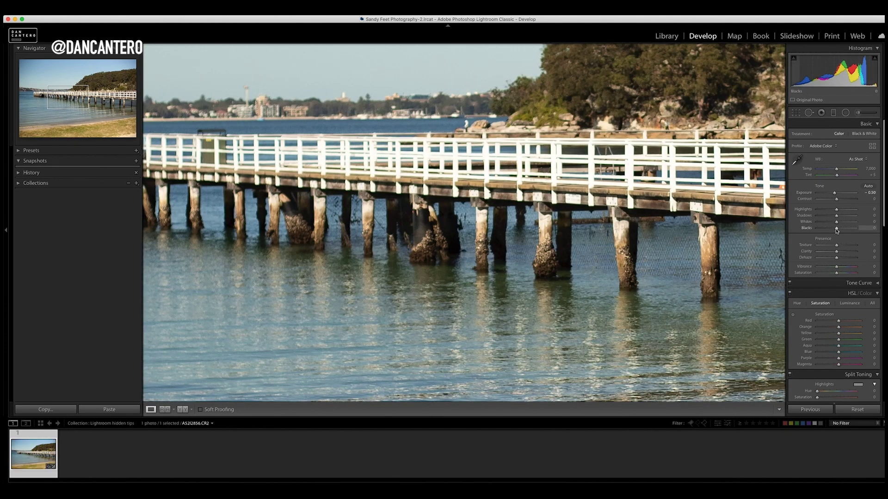
Set Blacks to −67 while checking shadow clipping in the clipping preview
drag(836, 230, 824, 232)
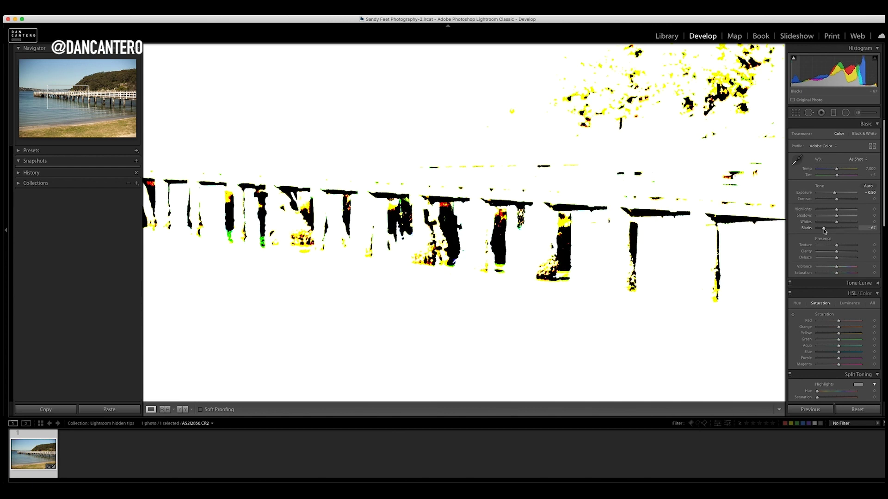
drag(824, 231, 824, 232)
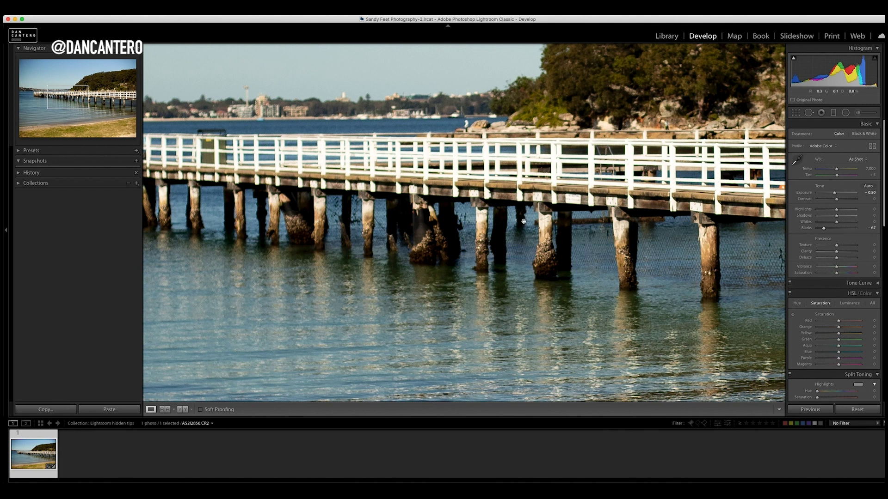
Reset all of the photo's develop adjustments, then try Contrast at +14 and return that slider to its default
click(857, 410)
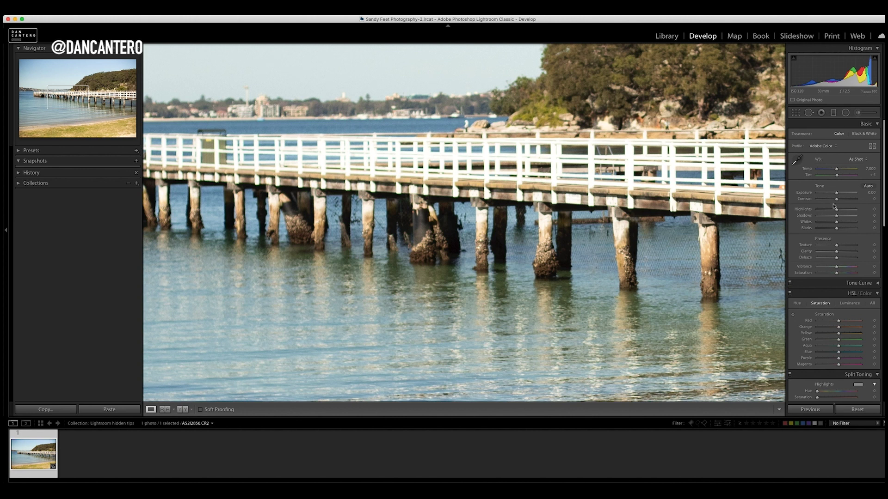
key(alt)
mouse_move(838, 202)
mouse_down()
mouse_move(845, 200)
mouse_move(838, 200)
mouse_up()
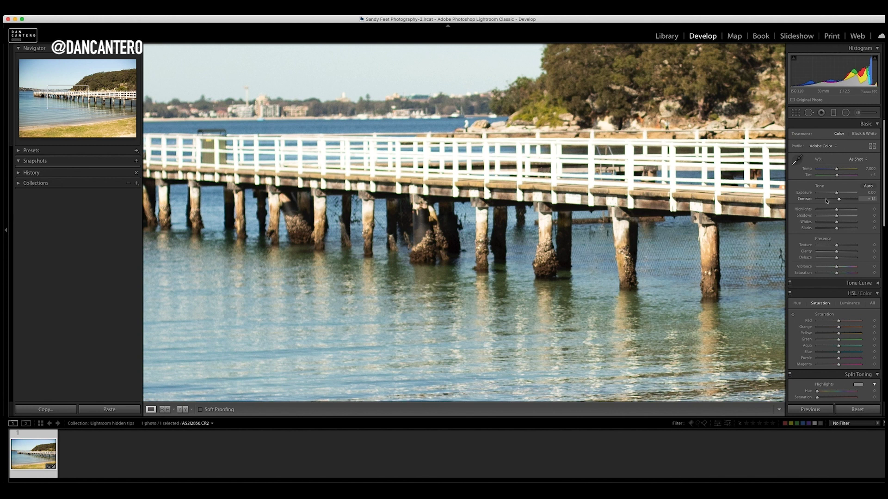
double_click(804, 199)
Set the photo's Texture and Clarity to +1 each
click(837, 245)
click(838, 252)
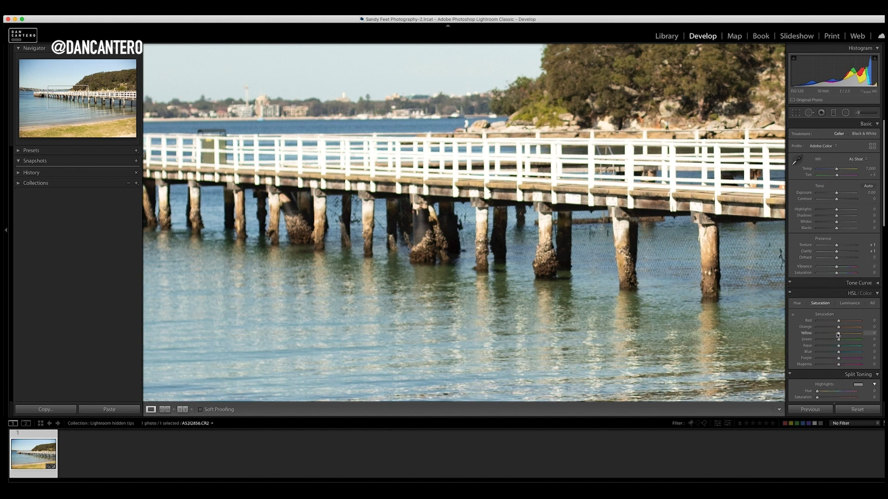
Set Sharpening Amount to 150, Masking to 50 and Radius to 2.5 while checking the affected edges in the grayscale preview
scroll(838, 334, down, 10)
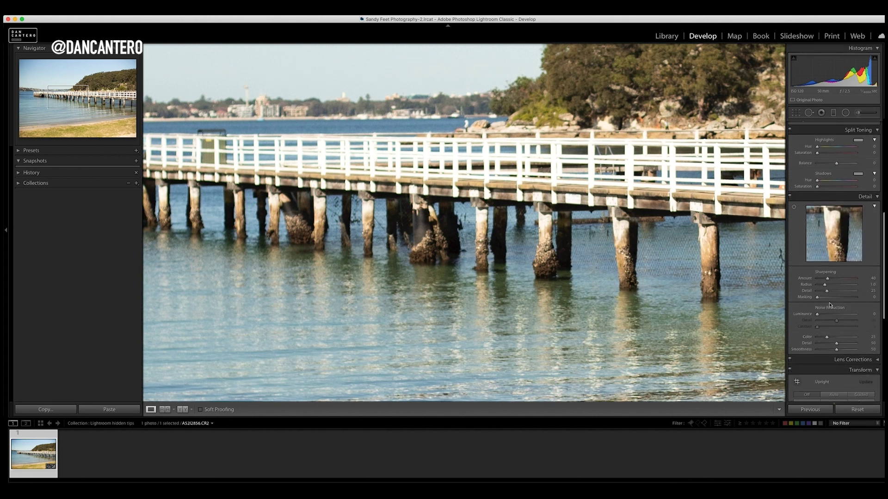
key(alt)
drag(828, 280, 861, 281)
drag(817, 298, 837, 297)
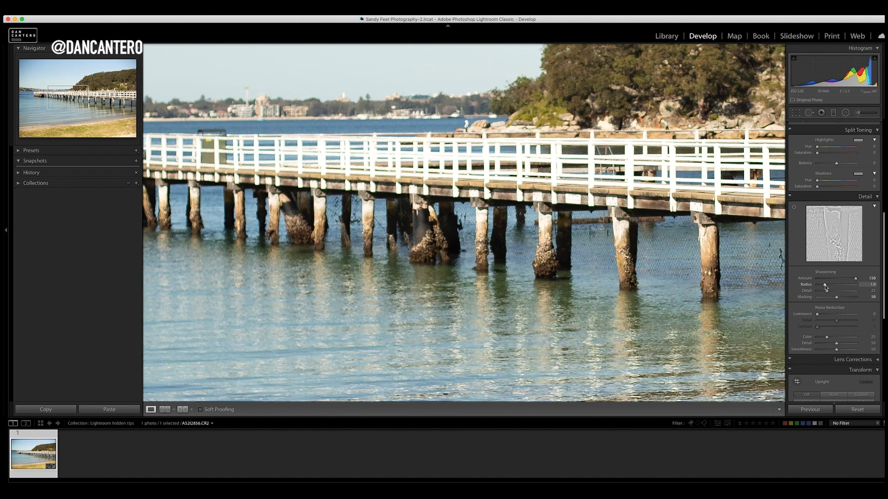
drag(826, 286, 849, 285)
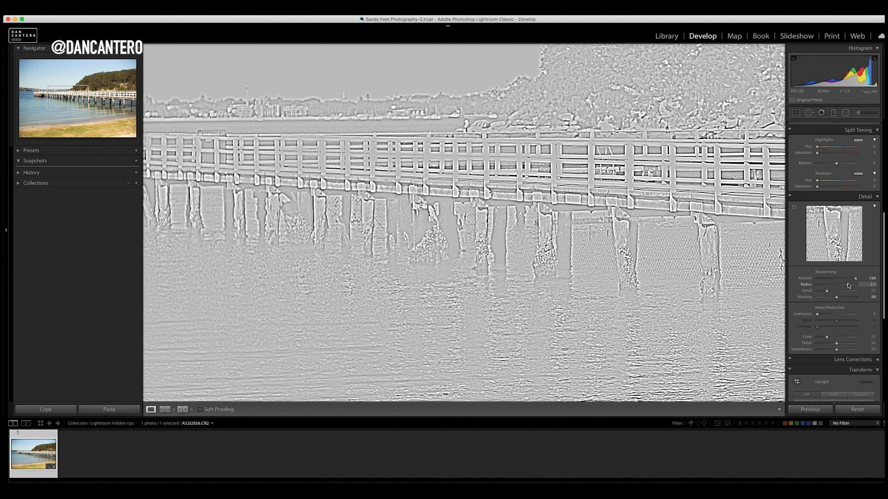
drag(848, 285, 849, 285)
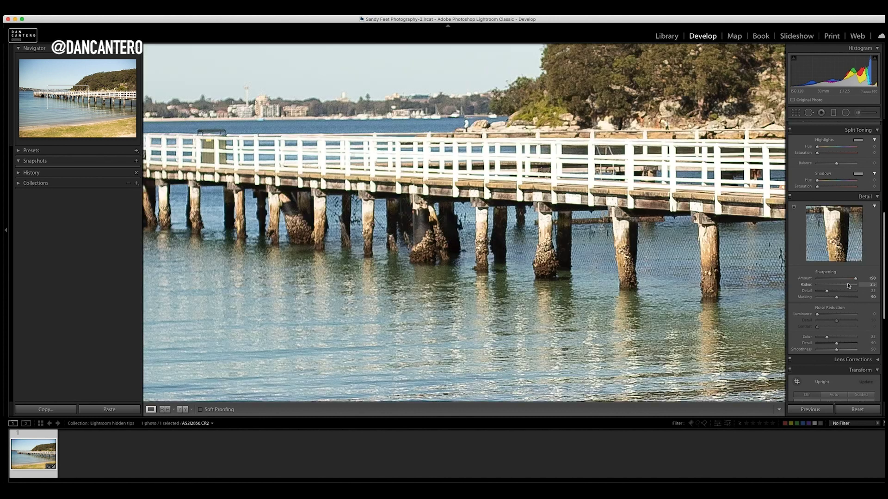